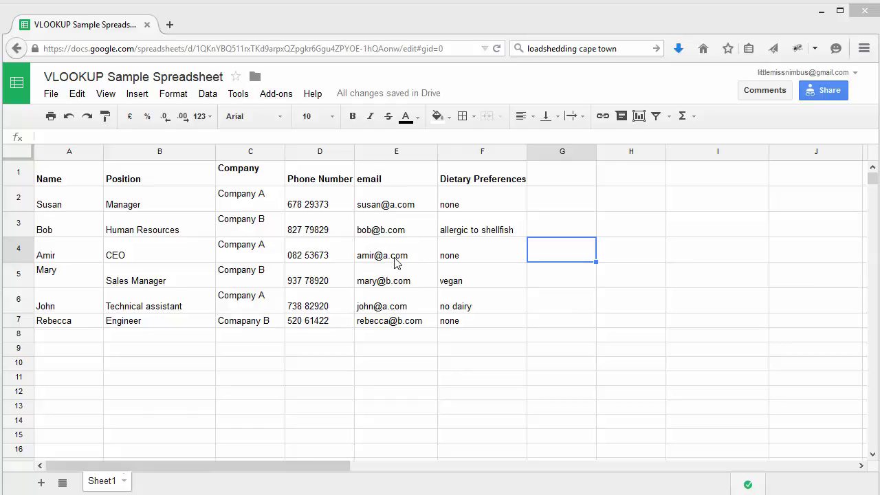
pyautogui.click(496, 152)
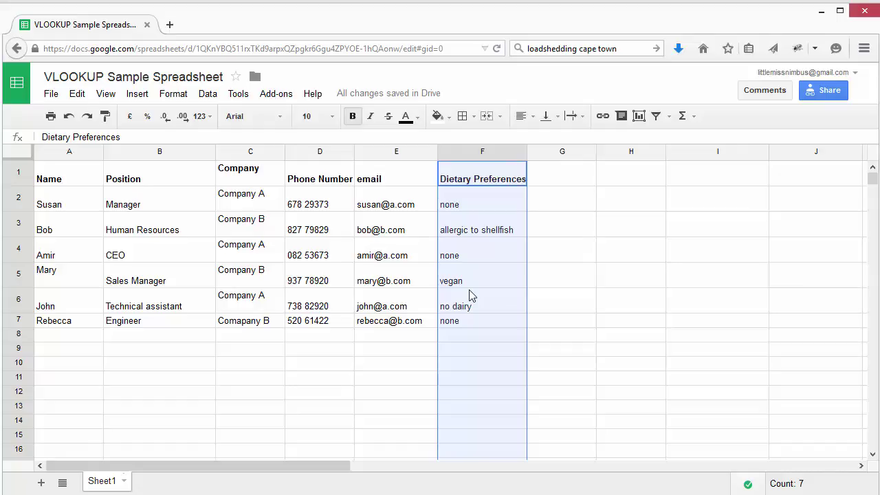
pyautogui.click(26, 224)
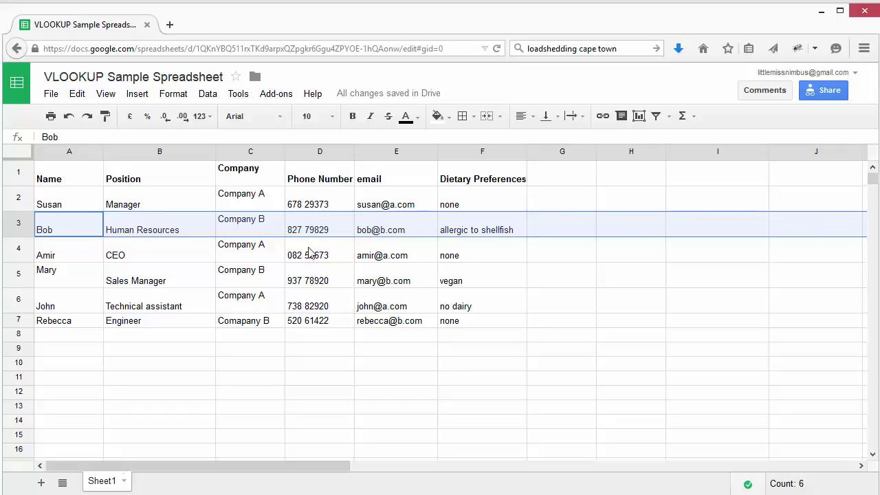
pyautogui.click(612, 284)
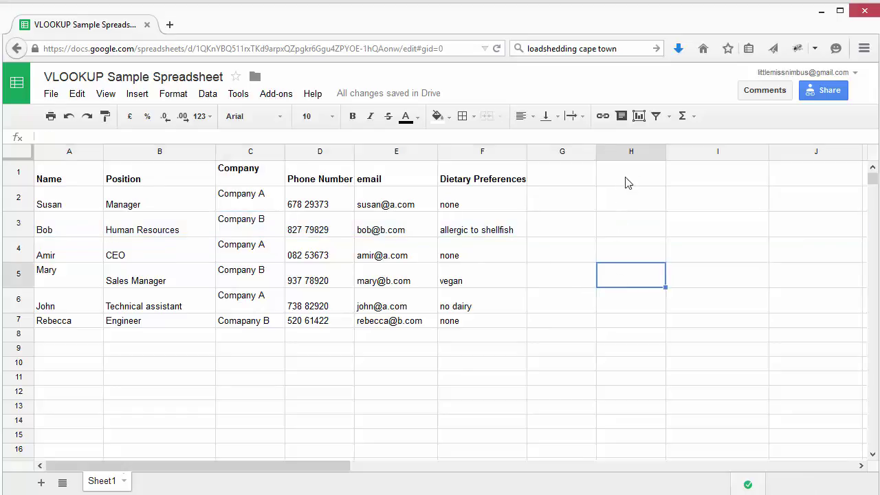
# Add the headers "Name" in H1 and "Dietary Requirements" in I1 for a separate summary table
pyautogui.click(650, 177)
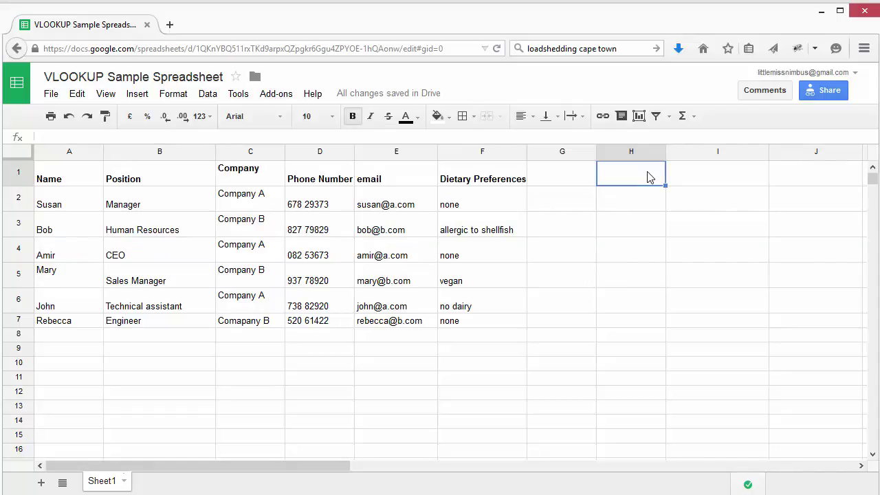
pyautogui.doubleClick(649, 177)
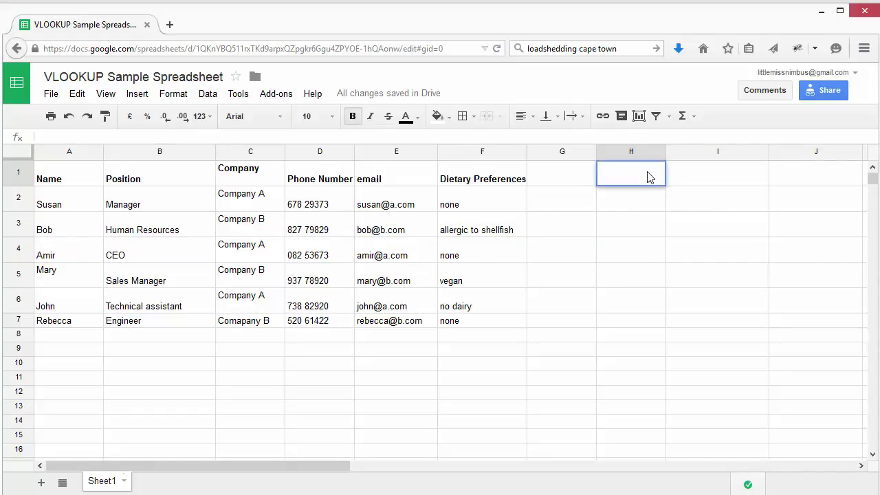
pyautogui.write('Name')
pyautogui.click(697, 232)
pyautogui.doubleClick(692, 182)
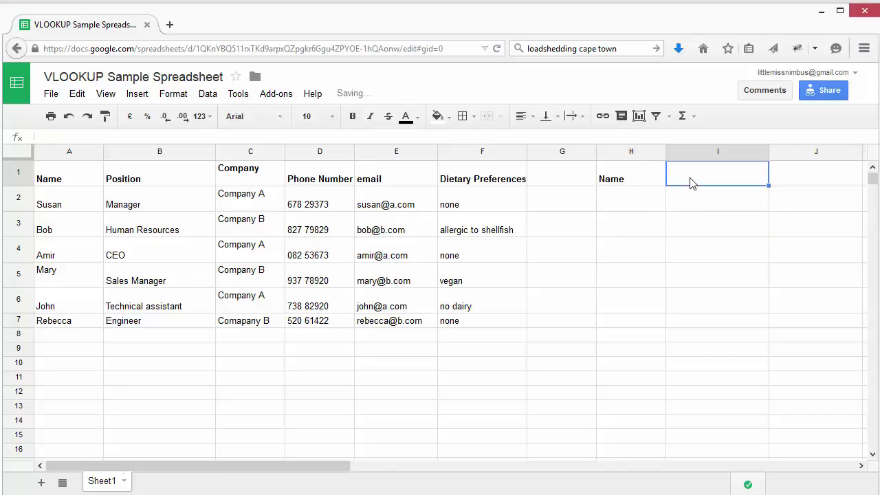
pyautogui.write('Dietary Requirem')
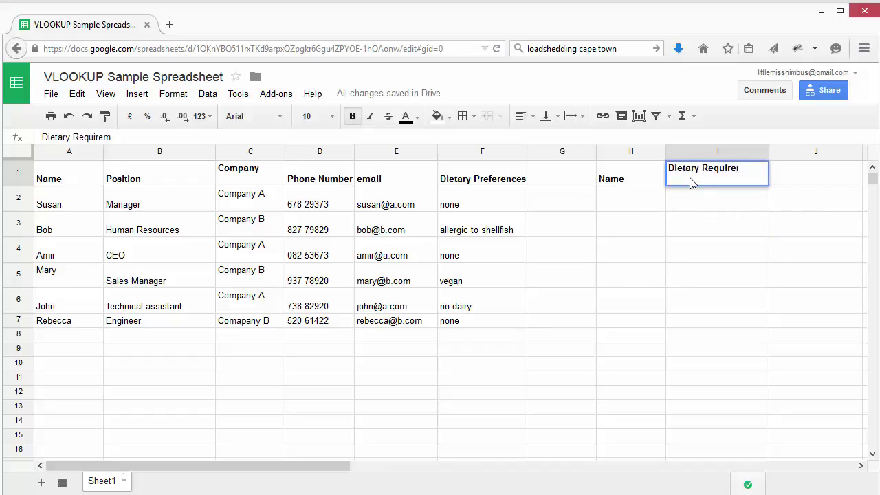
pyautogui.write('ents')
pyautogui.click(685, 246)
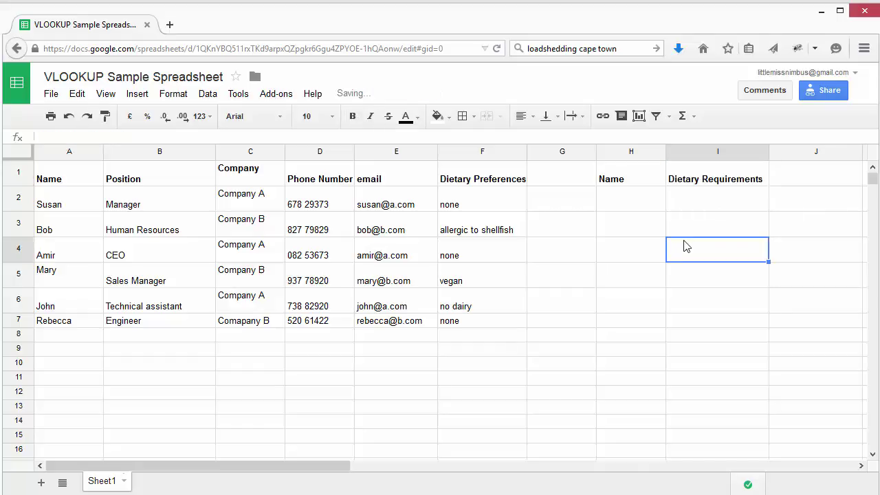
# Enter the formula =A2 in H2 to pull the first name from the contact table
pyautogui.click(618, 205)
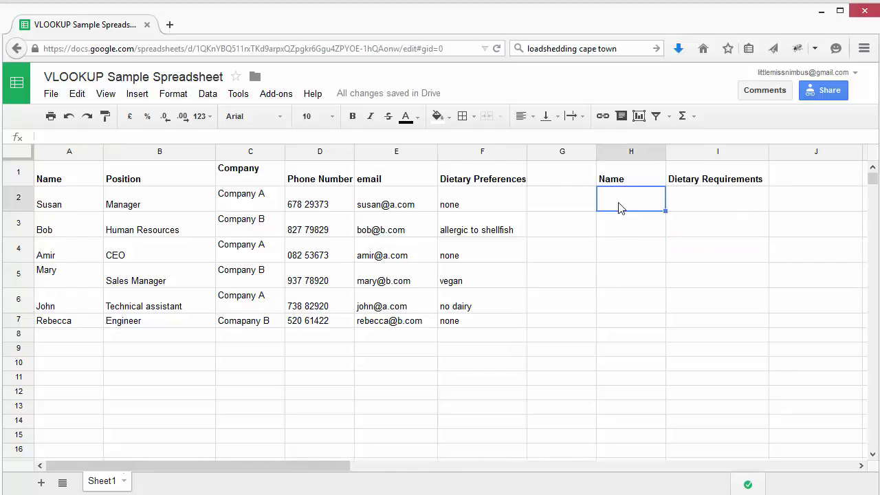
pyautogui.doubleClick(618, 206)
pyautogui.write('=')
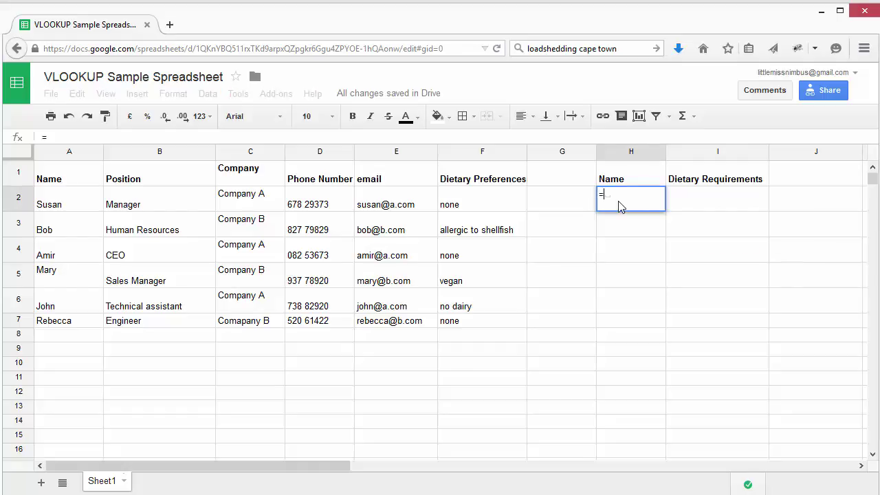
pyautogui.click(59, 207)
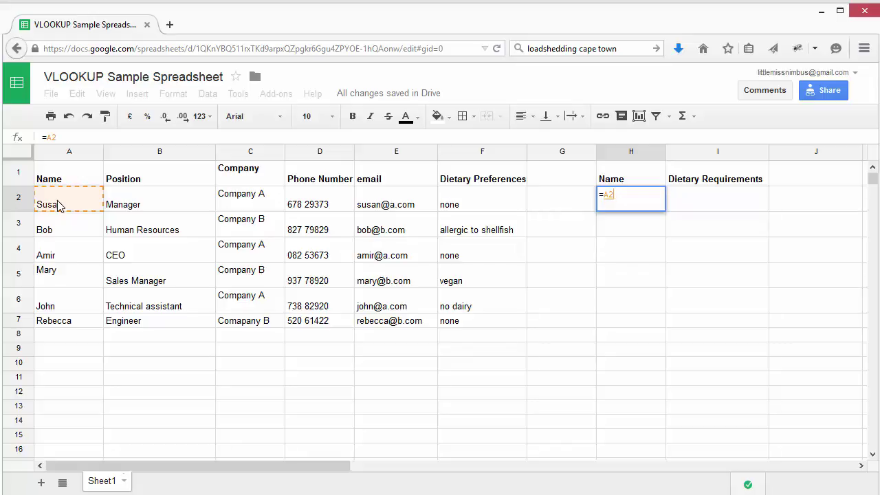
pyautogui.press('Return')
# Fill the name reference formula from H2 down to H7
pyautogui.click(653, 206)
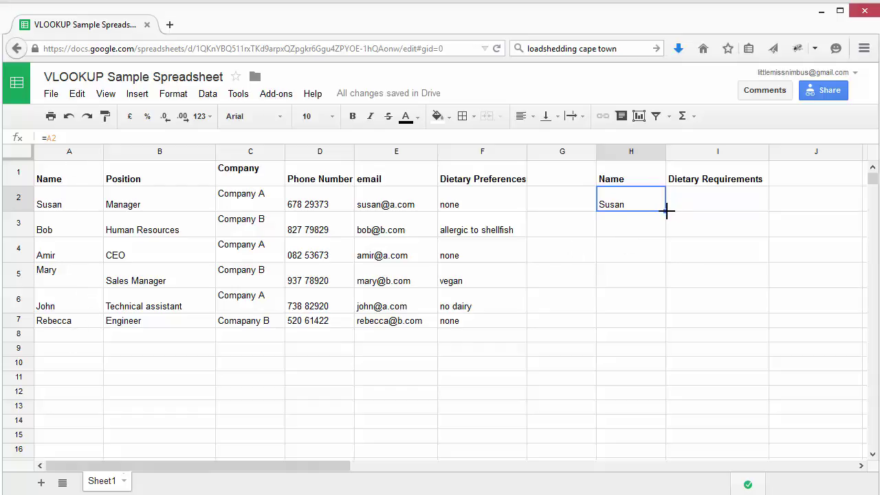
pyautogui.moveTo(667, 211); pyautogui.dragTo(644, 327)
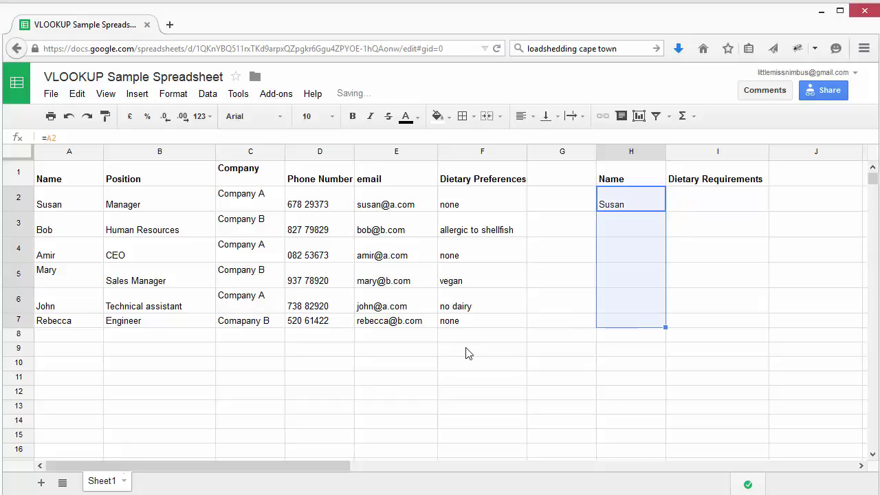
pyautogui.click(636, 268)
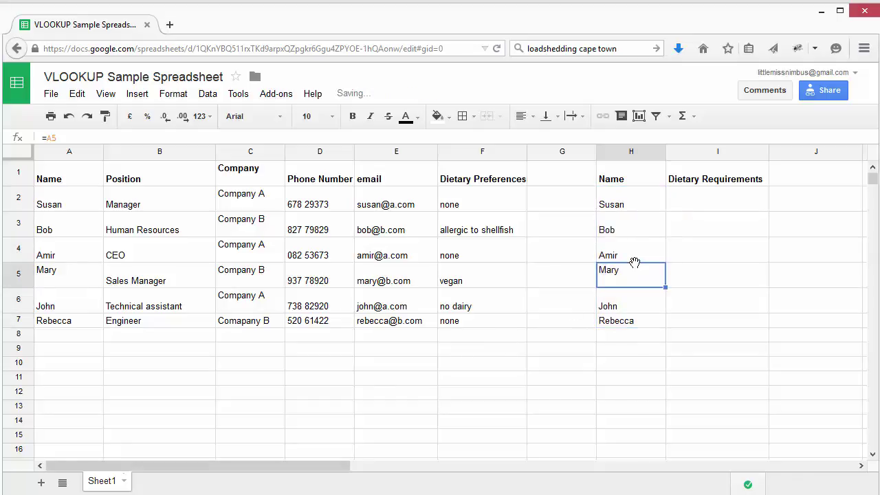
# Enter the formula =VLOOKUP(A2,A1:F7, 6) in I2 to look up the first person's dietary preference
pyautogui.click(722, 201)
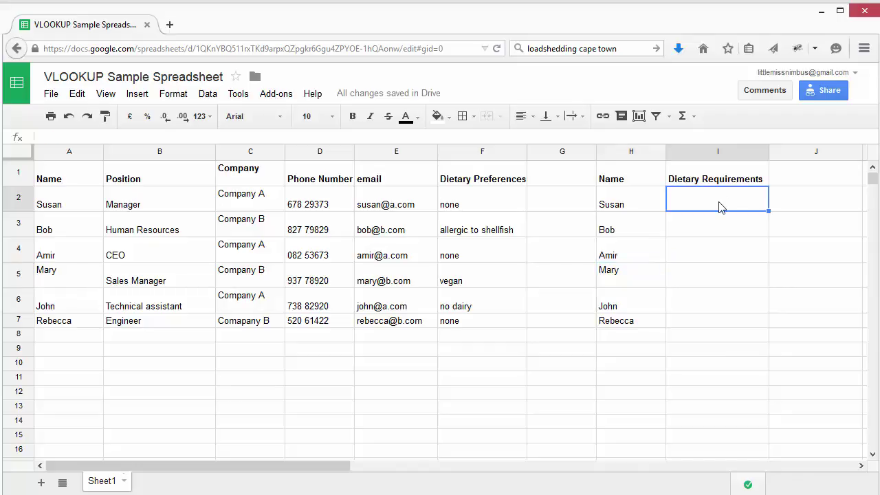
pyautogui.doubleClick(718, 208)
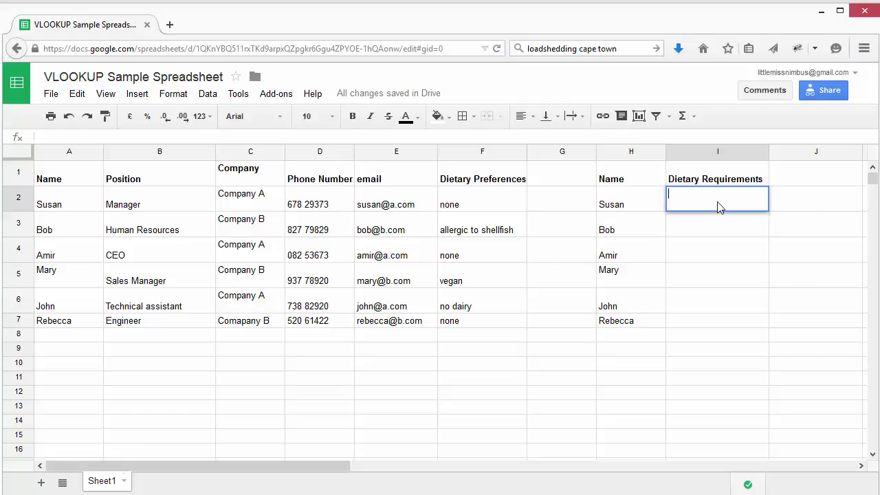
pyautogui.write('=VLOO')
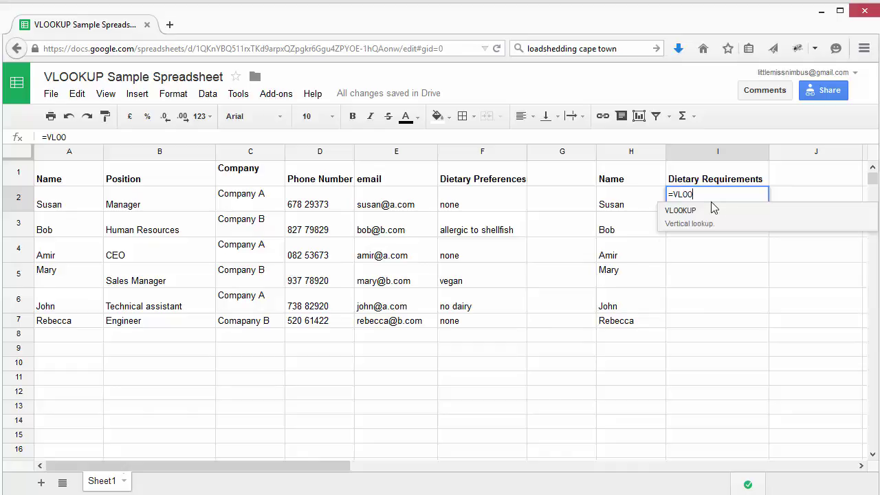
pyautogui.click(710, 218)
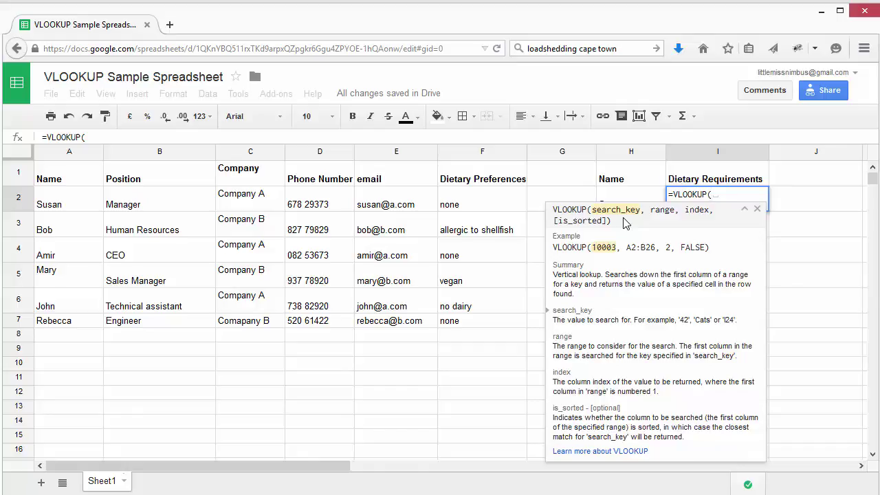
pyautogui.click(80, 212)
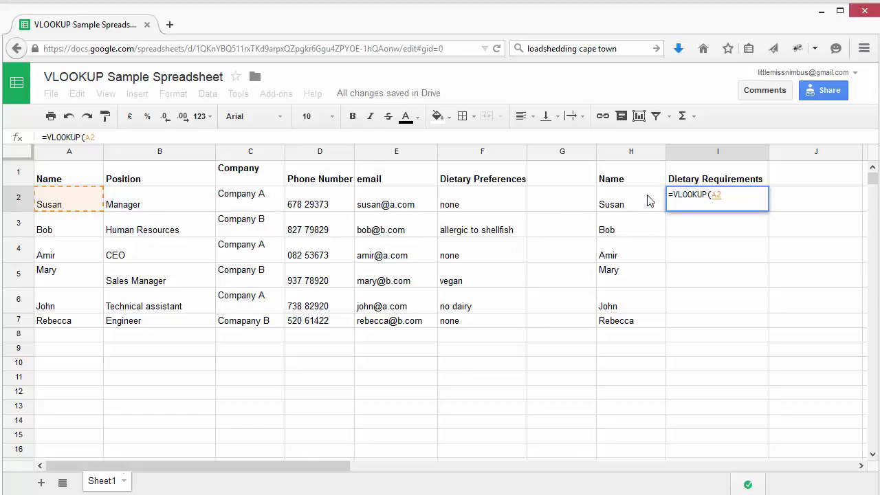
pyautogui.write(',')
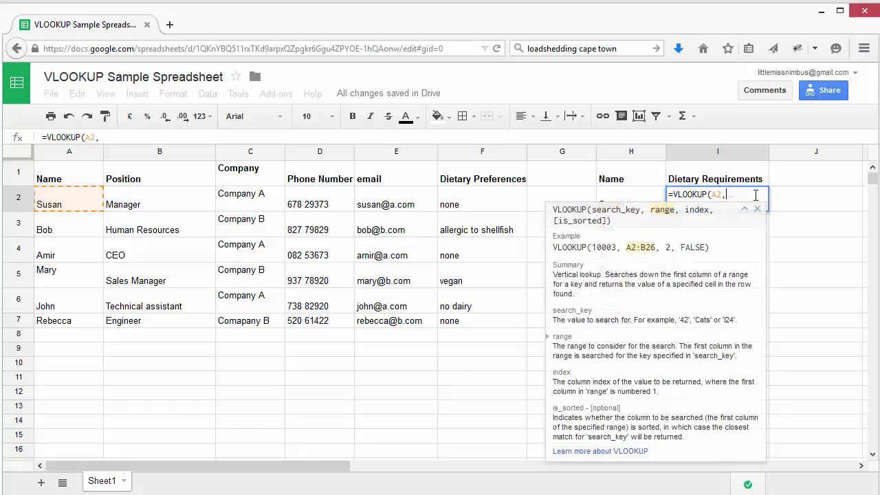
pyautogui.moveTo(75, 178); pyautogui.dragTo(206, 254)
pyautogui.moveTo(385, 275); pyautogui.dragTo(484, 321)
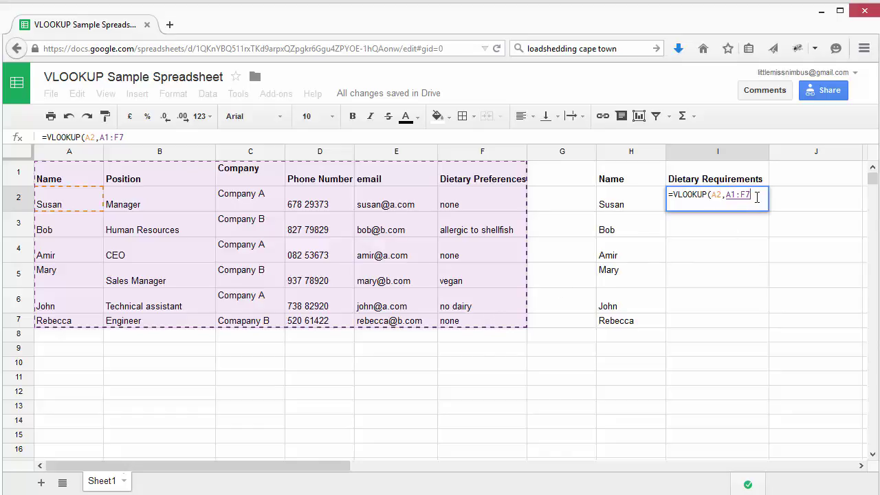
pyautogui.write(', 6')
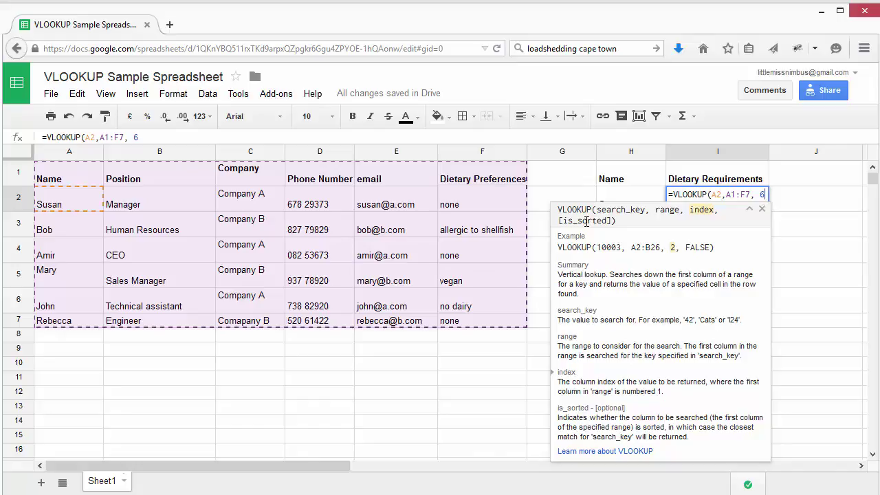
pyautogui.write(')')
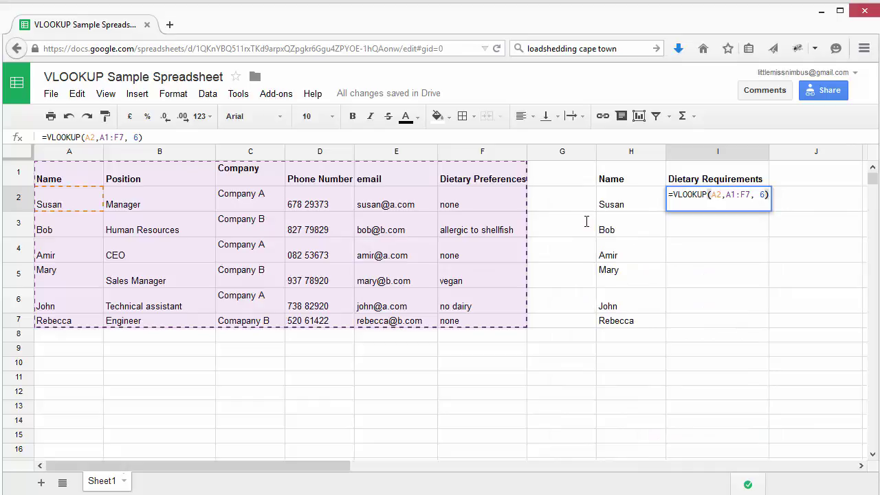
pyautogui.press('Return')
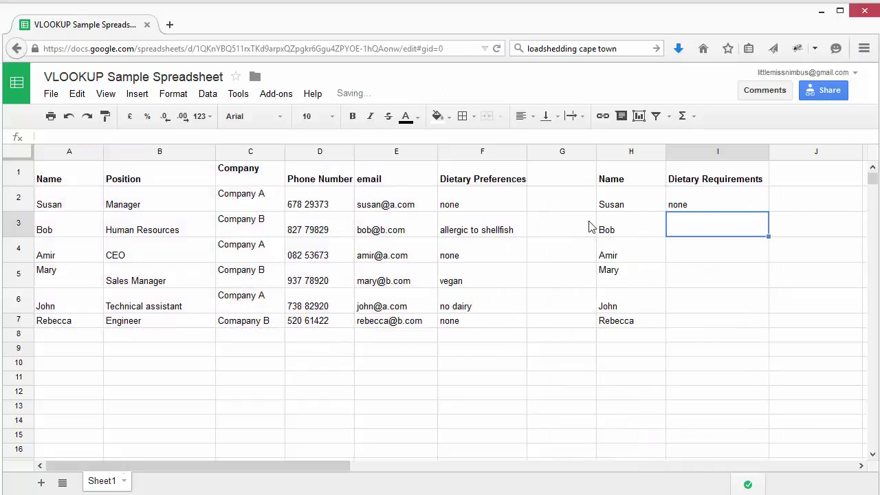
# Fill the VLOOKUP formula from I2 down to I7 and inspect the copied formula in I4
pyautogui.press('Up')
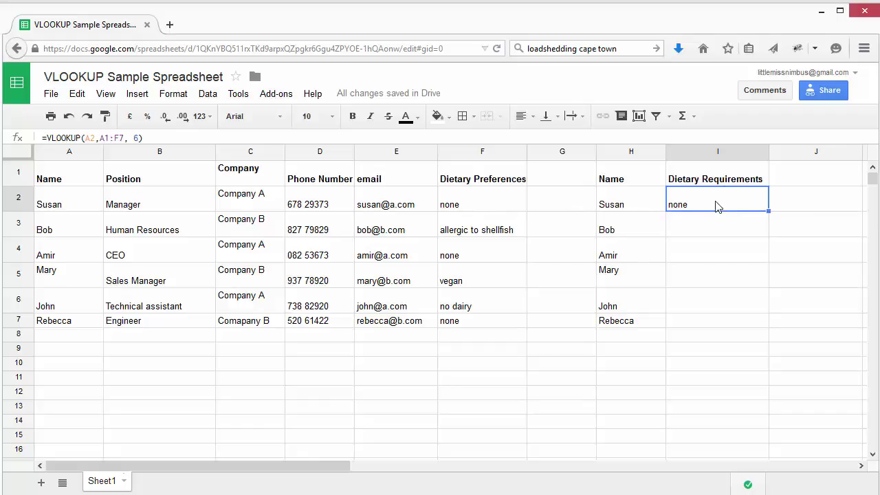
pyautogui.click(496, 203)
pyautogui.click(683, 204)
pyautogui.moveTo(767, 211); pyautogui.dragTo(749, 319)
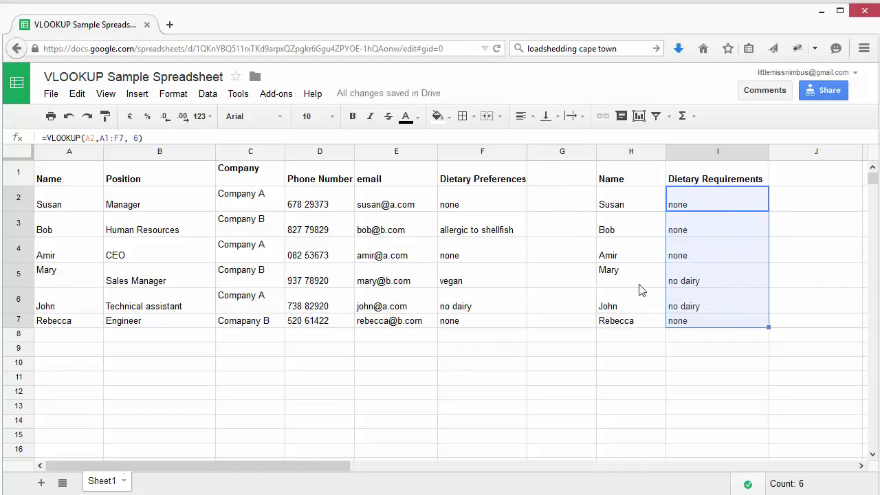
pyautogui.click(728, 256)
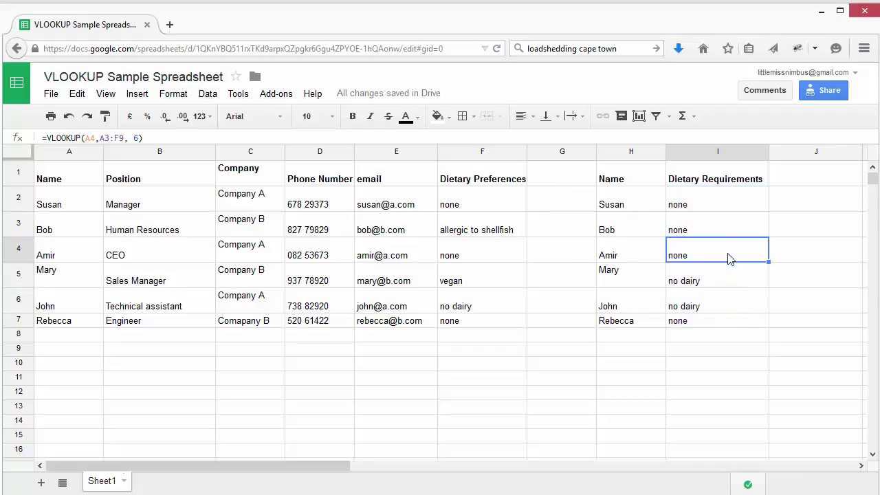